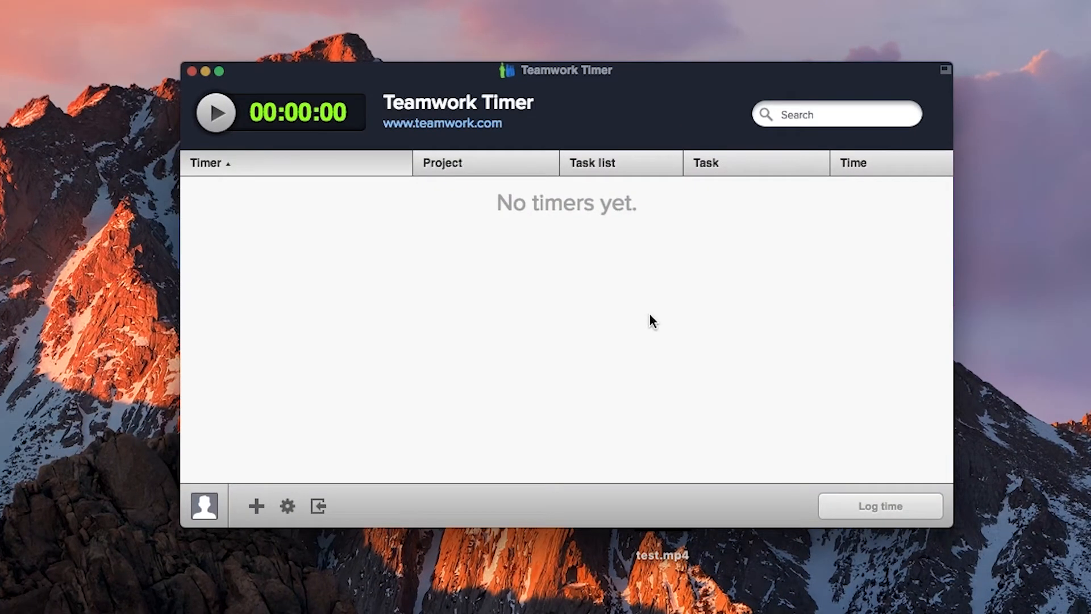
Add an account by logging in with the account e-mail and password, and choose the second Teamwork Video site
left_click(206, 515)
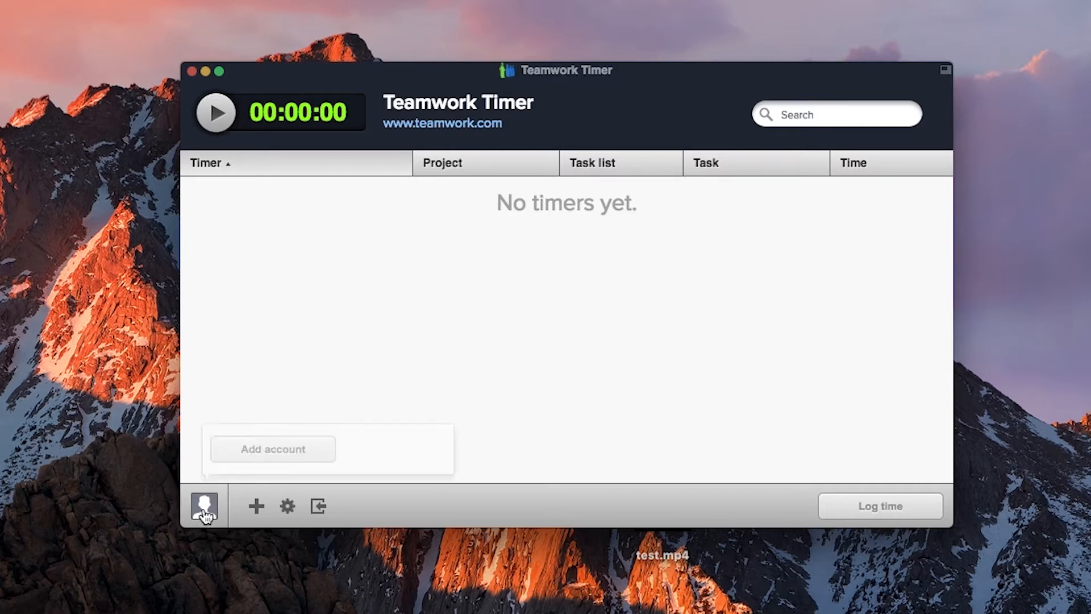
left_click(259, 453)
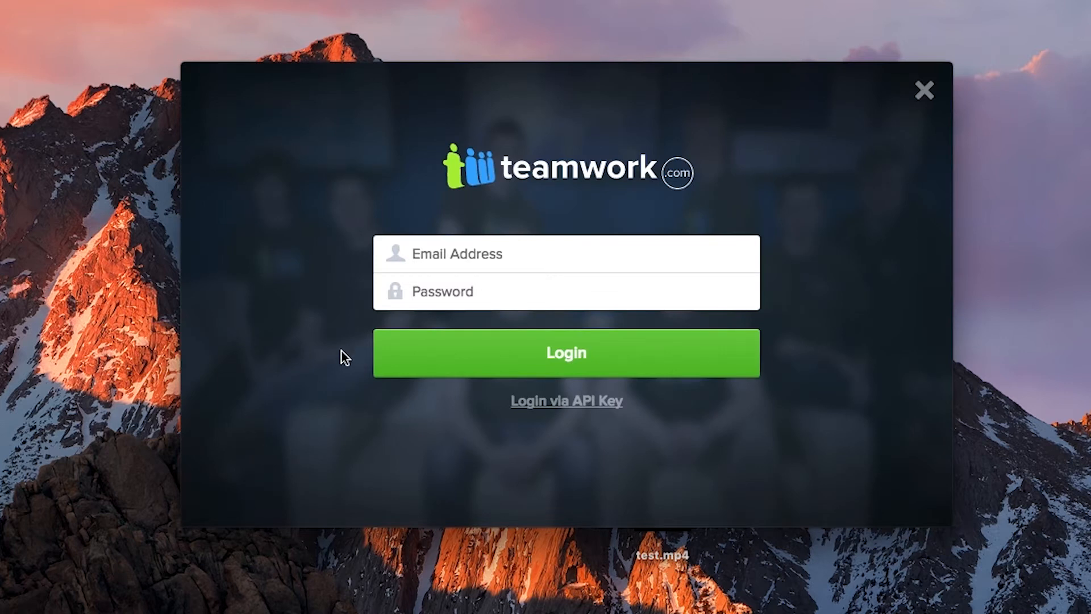
left_click(447, 253)
left_click(449, 284)
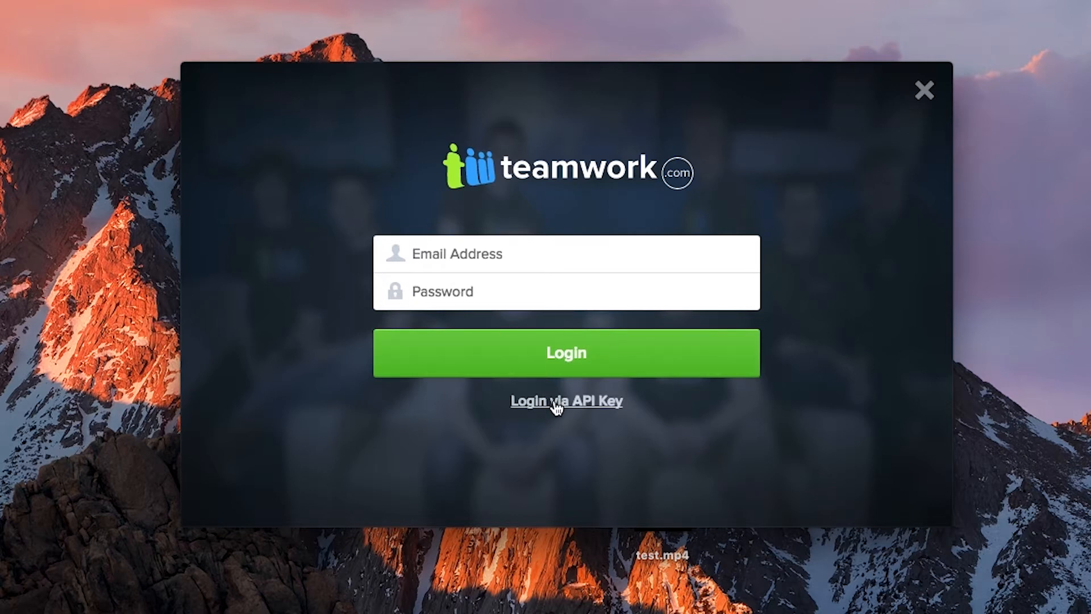
left_click(481, 254)
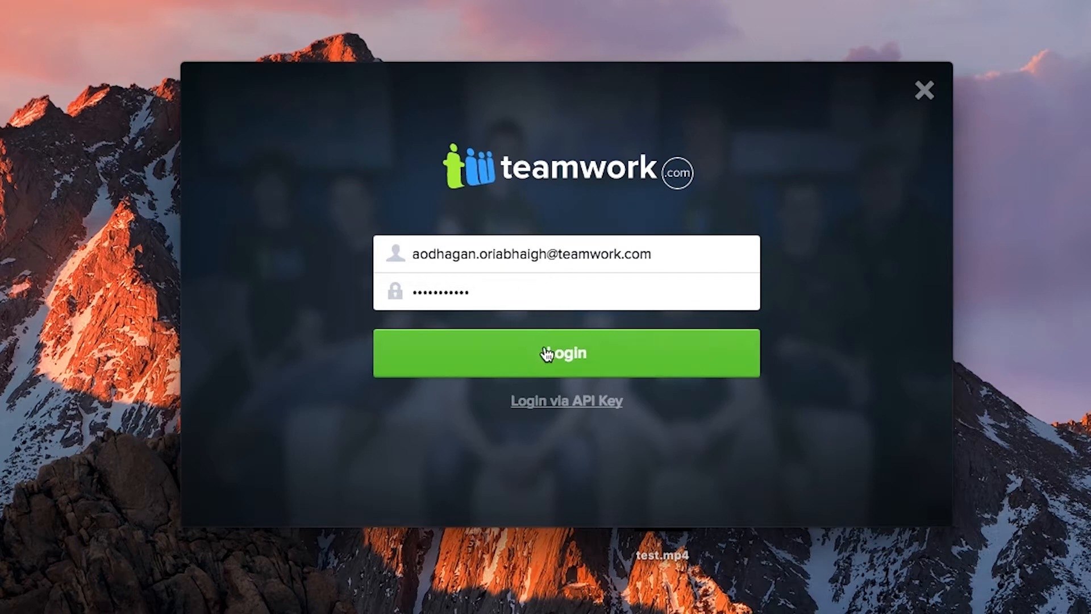
left_click(546, 355)
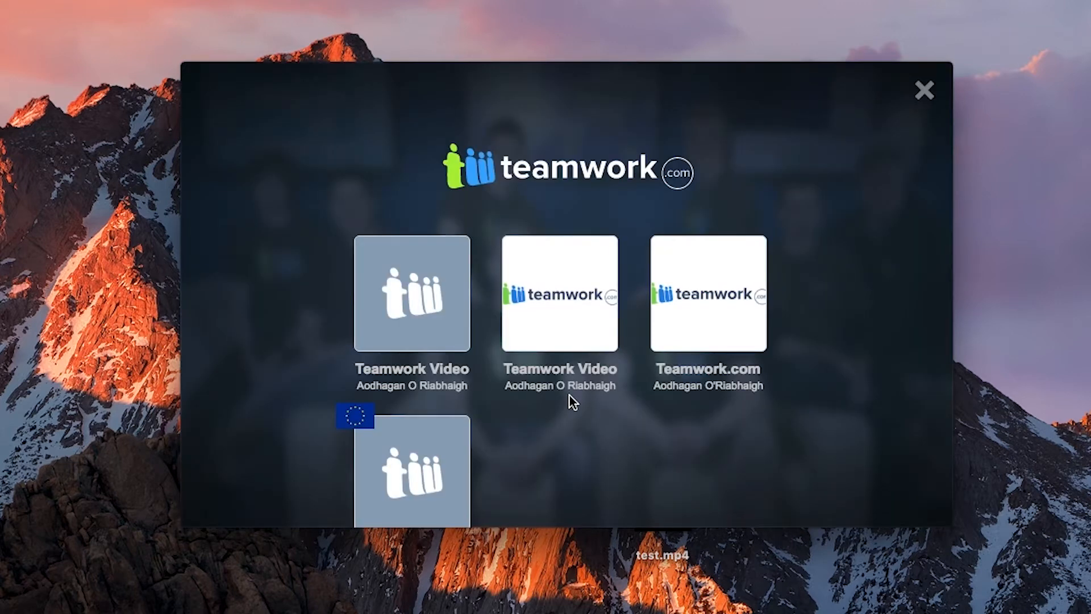
left_click(555, 318)
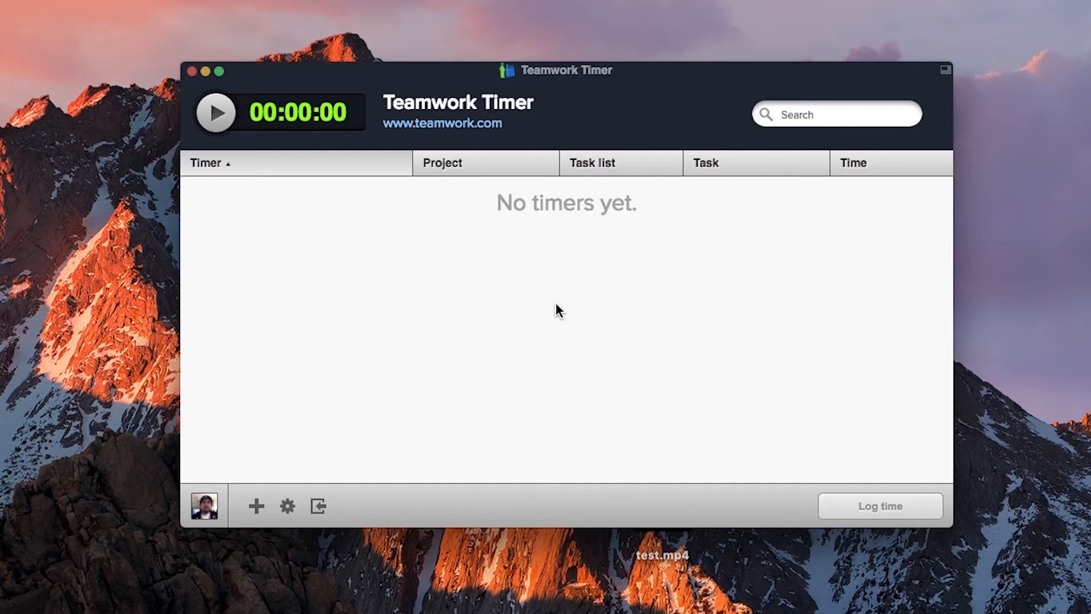
View the connected accounts and the option for adding another one
left_click(209, 510)
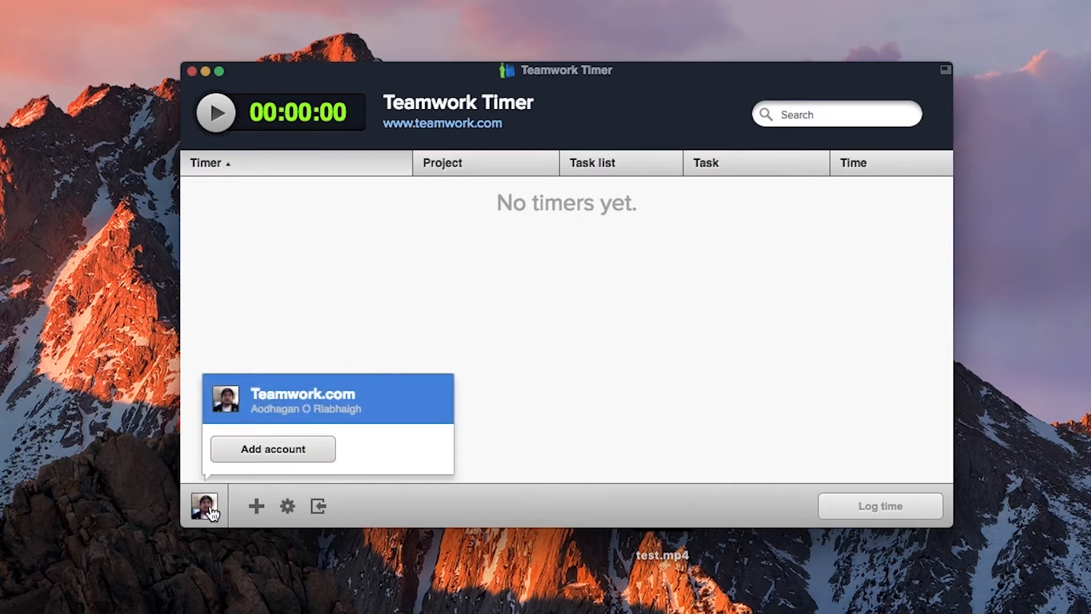
left_click(277, 458)
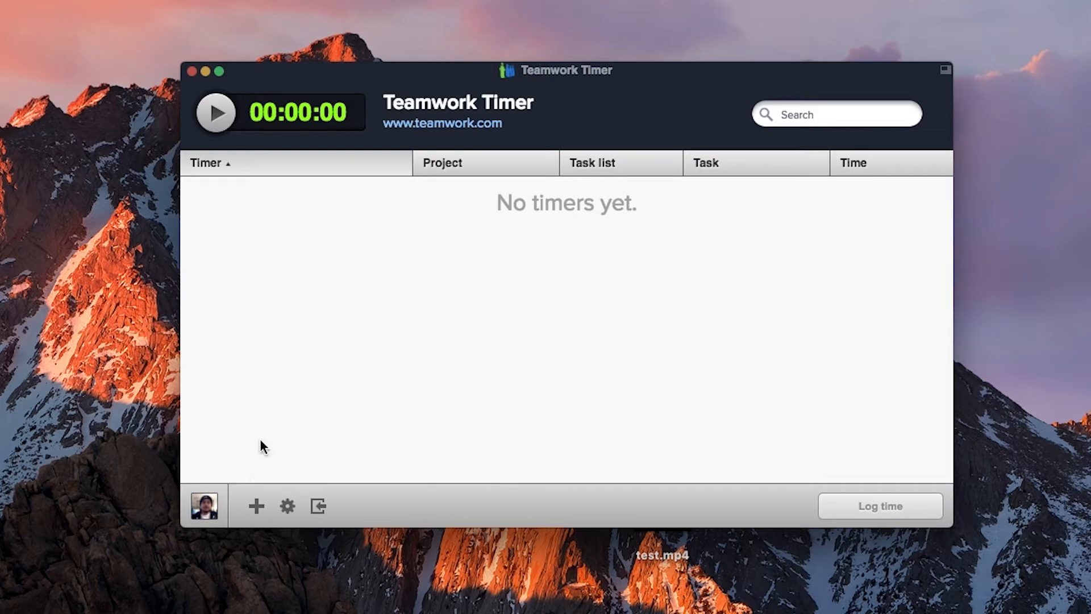
Review the Display, Behaviour, Notifications and Account settings and save them
left_click(288, 505)
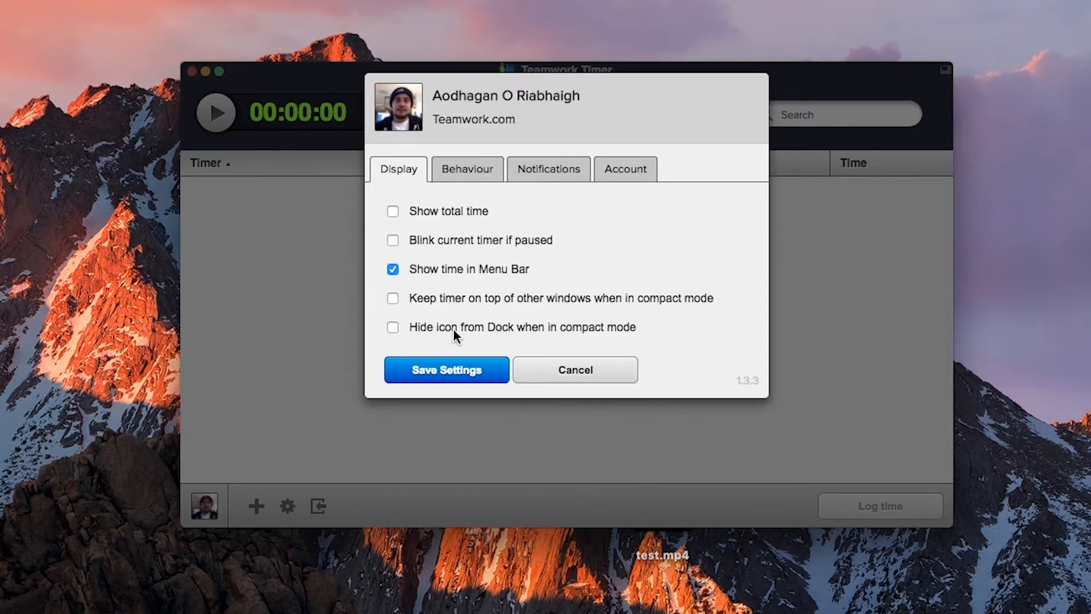
left_click(470, 170)
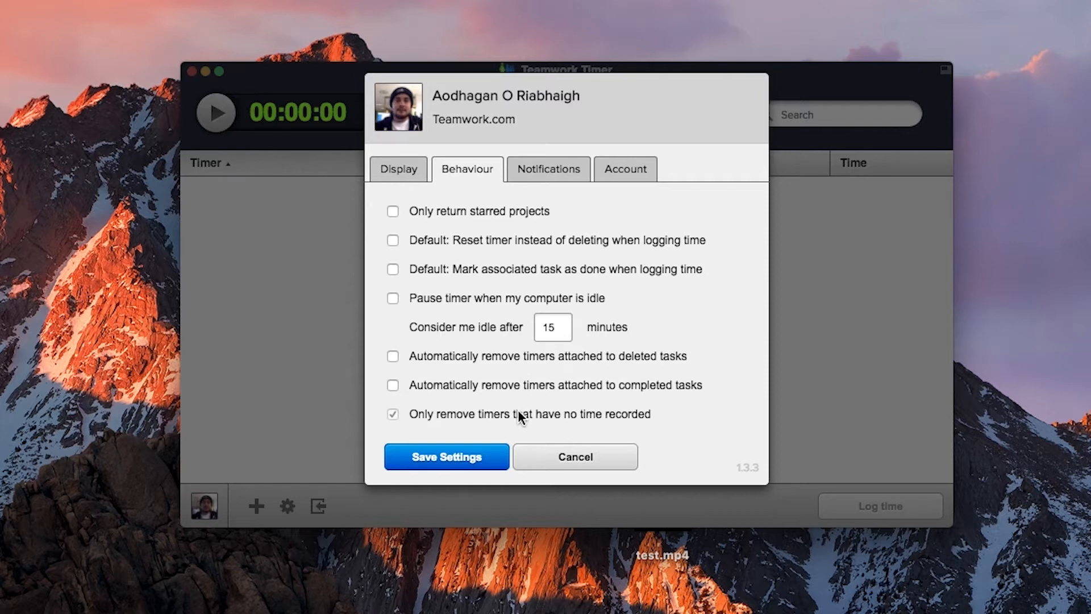
left_click(560, 180)
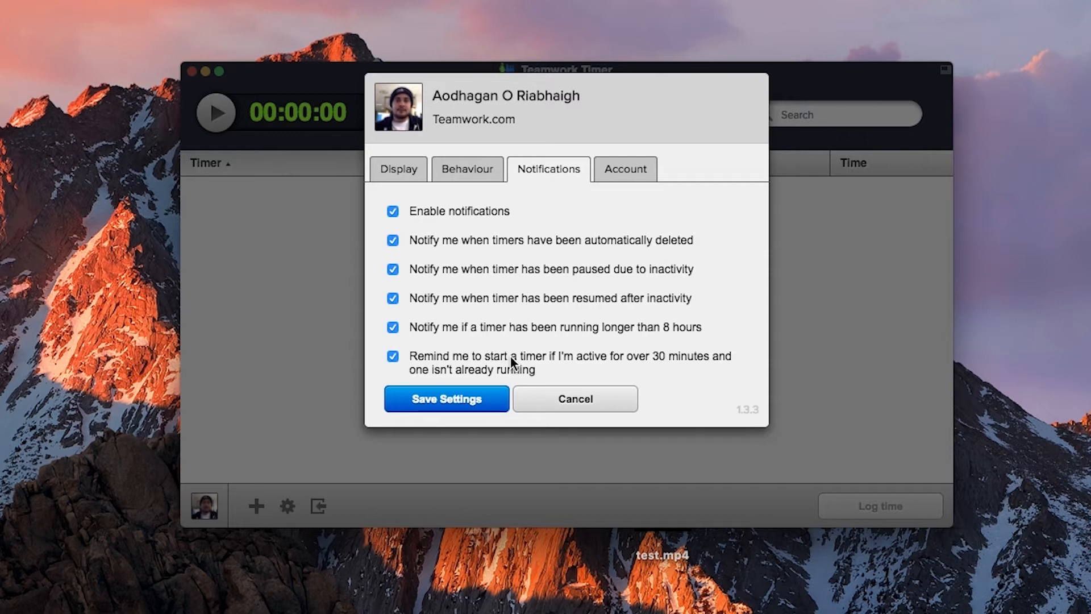
left_click(634, 177)
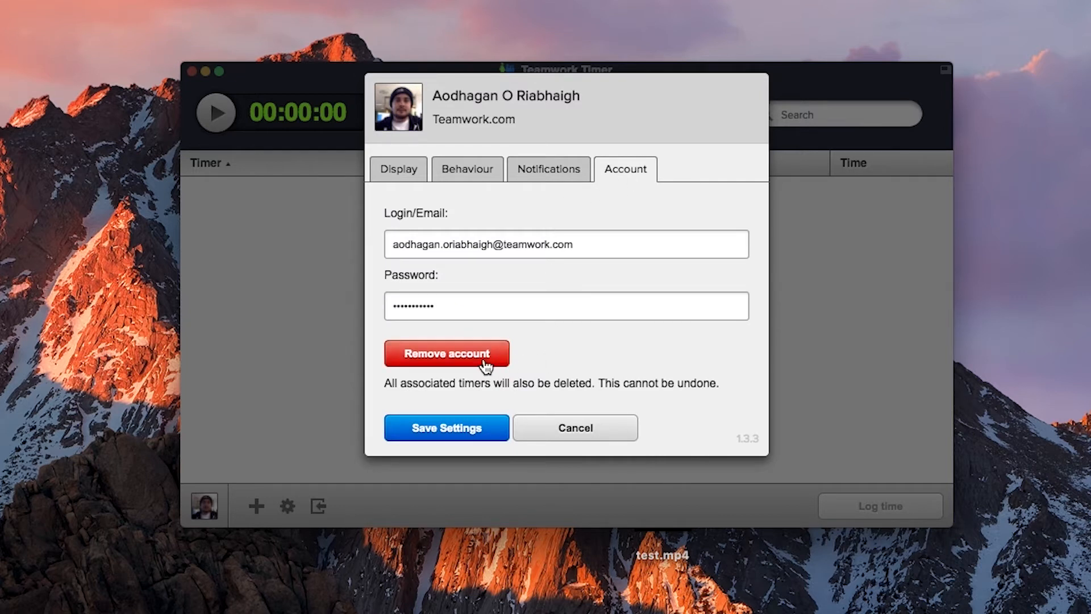
left_click(478, 421)
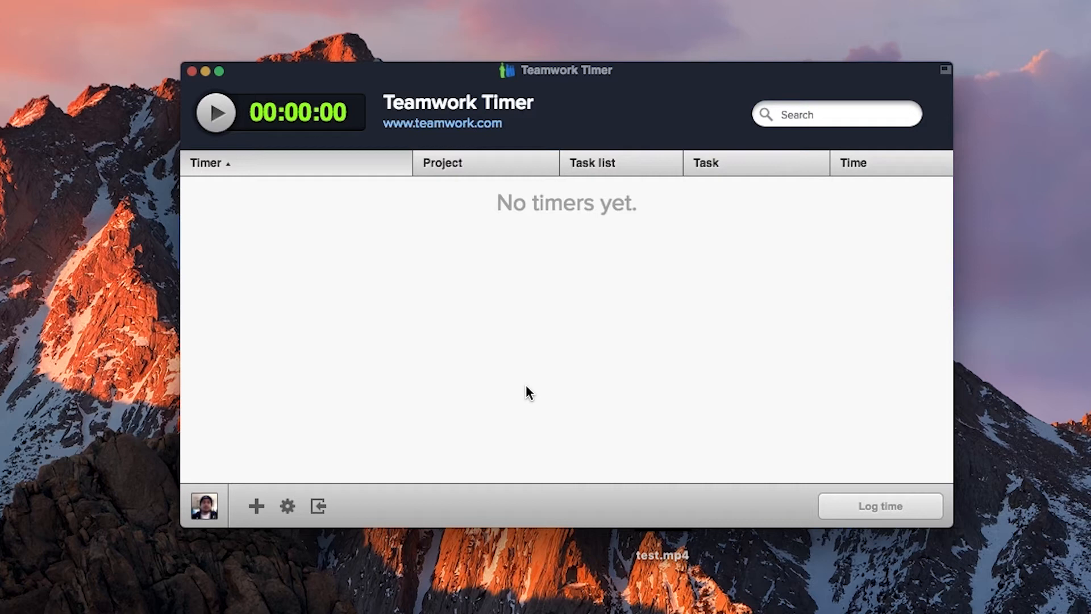
Begin importing tasks, show all tasks assigned to me, and refresh the task list
left_click(319, 507)
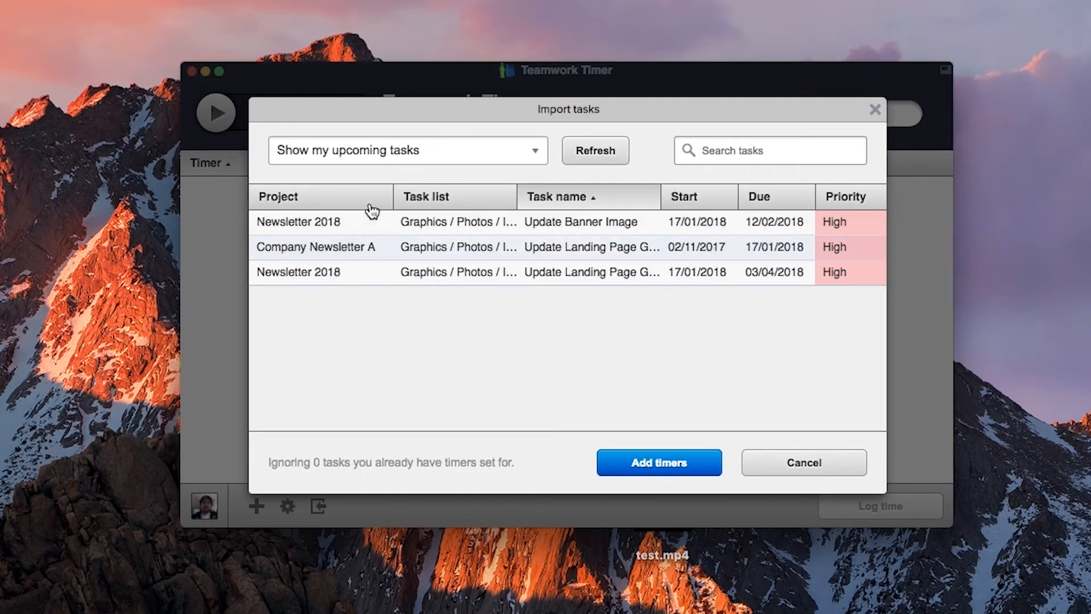
left_click(436, 158)
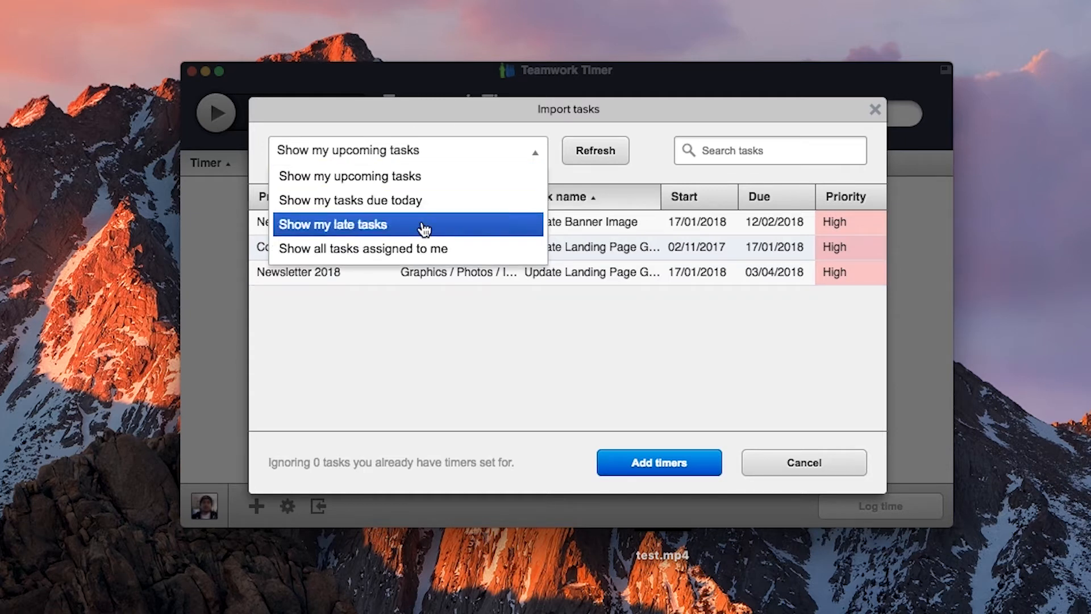
left_click(461, 253)
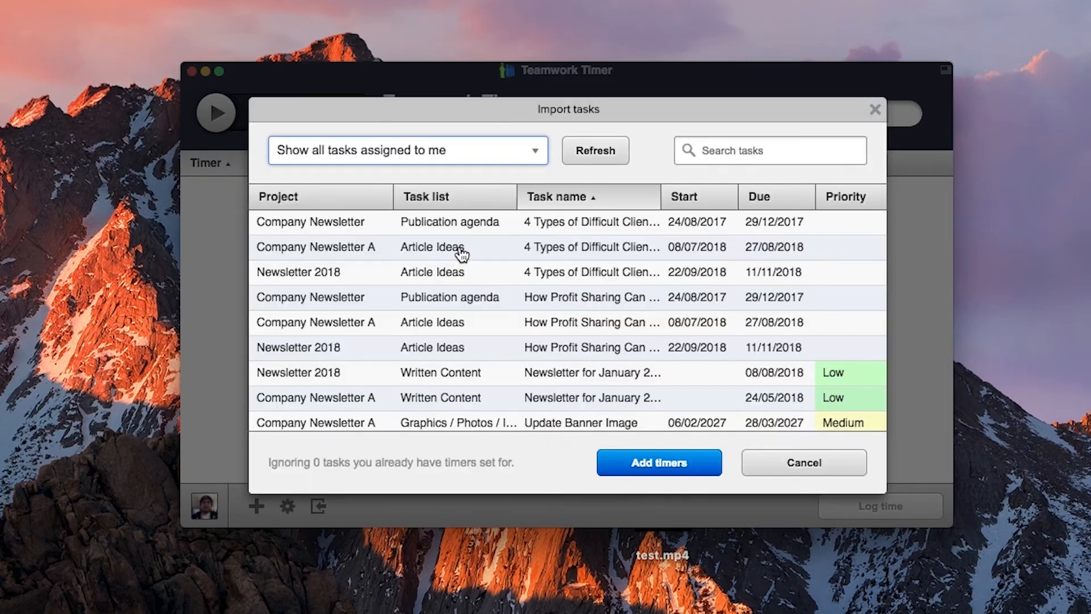
left_click(589, 153)
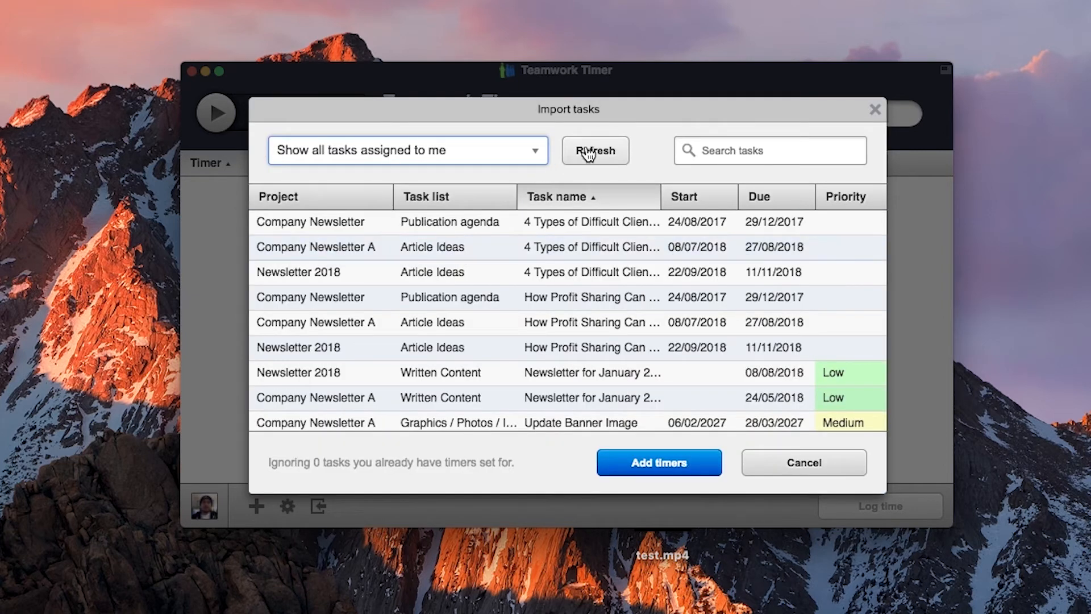
left_click(724, 149)
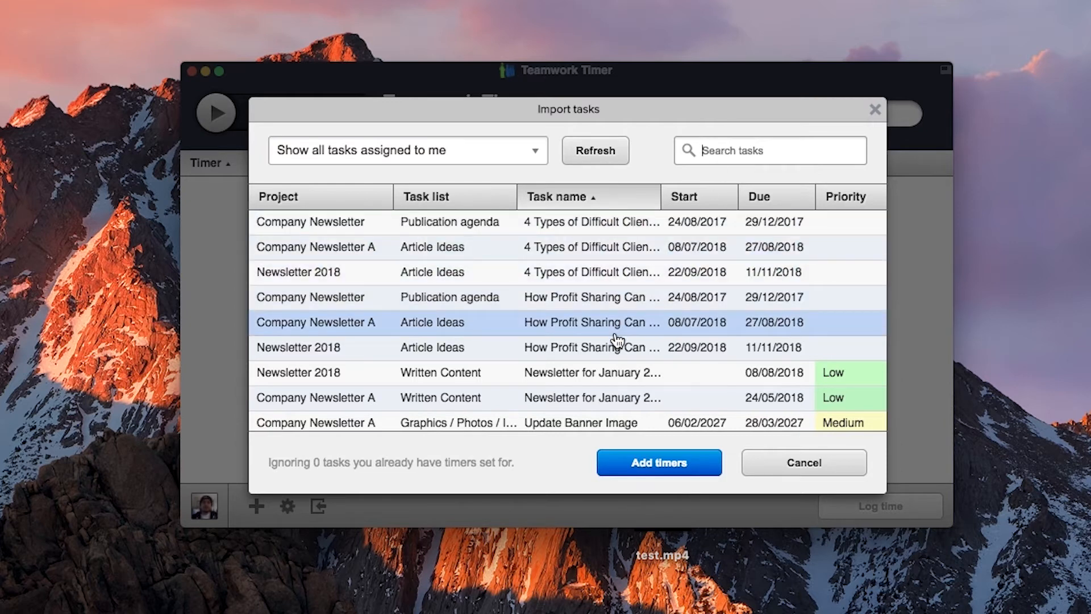
Add timers for the Company Newsletter A "How Profit Sharing Can..." task and the Company Newsletter "4 Types of Difficult Clients" task
left_click(519, 330)
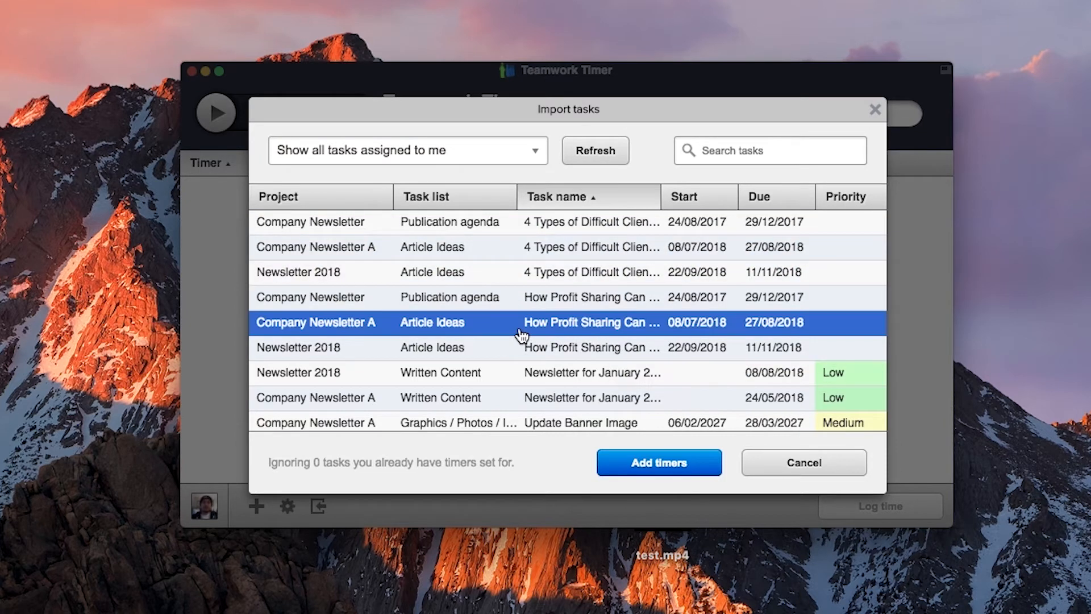
left_click(499, 227, "super")
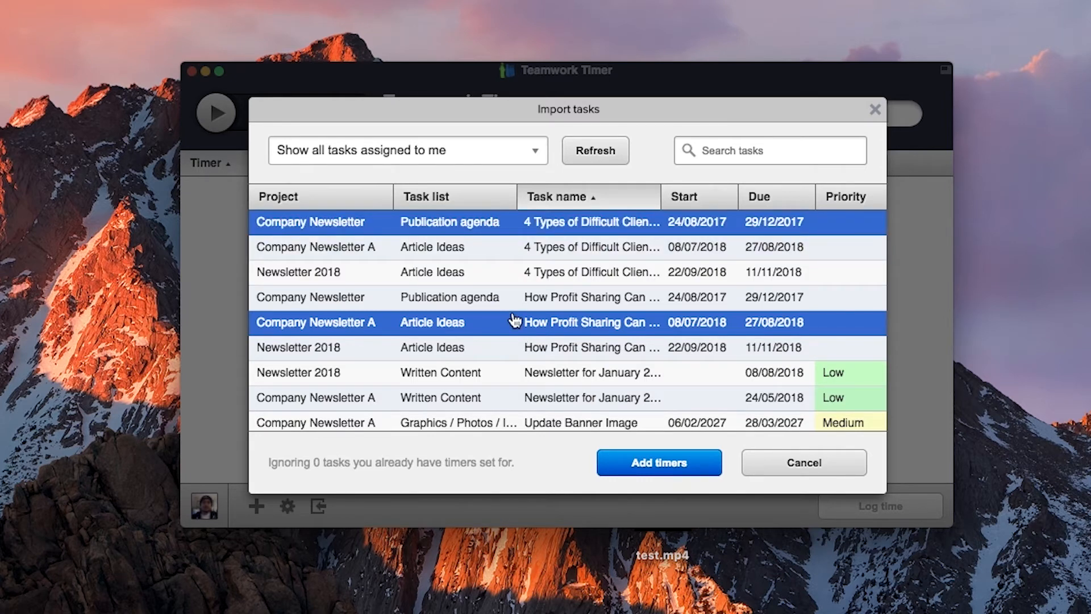
left_click(648, 460)
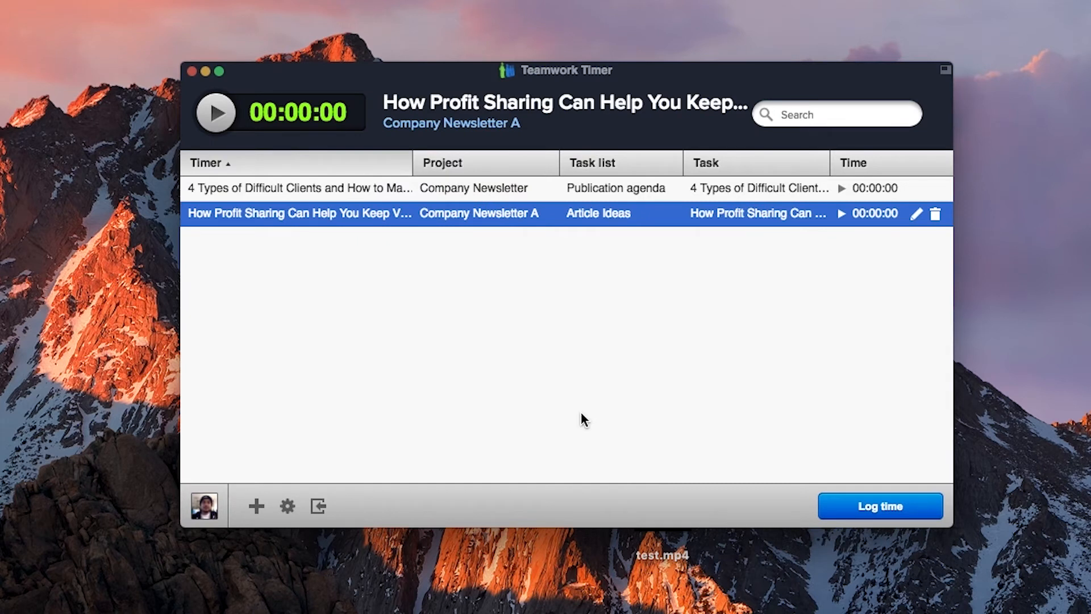
Start the "4 Types of Difficult Clients" timer and pause it after a few seconds
left_click(842, 188)
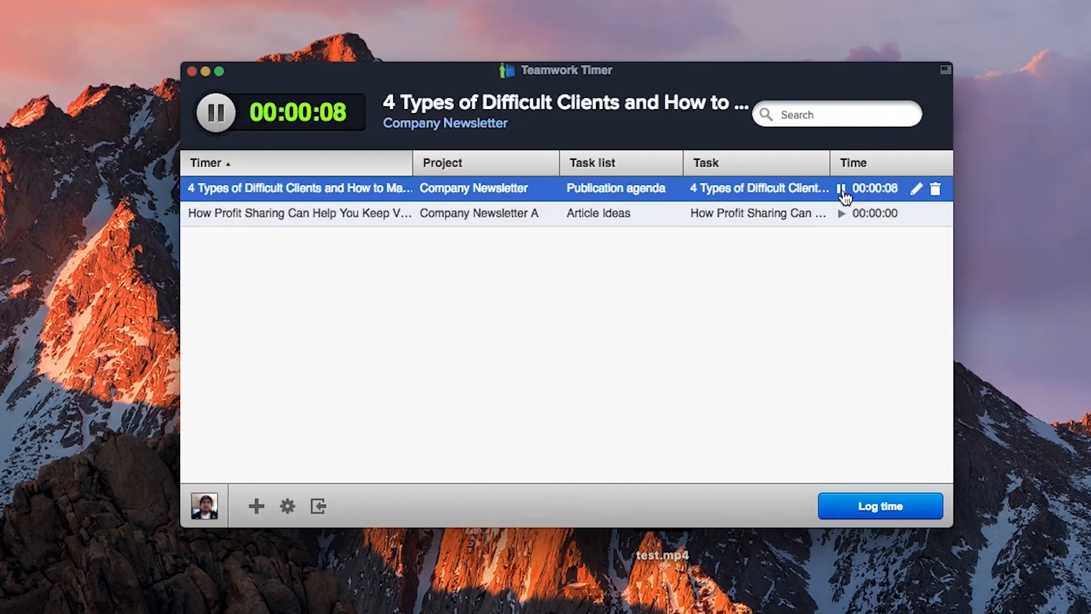
left_click(842, 189)
Set the current time of the "4 Types of Difficult Clients" timer to 2 hours and save the edit
left_click(917, 189)
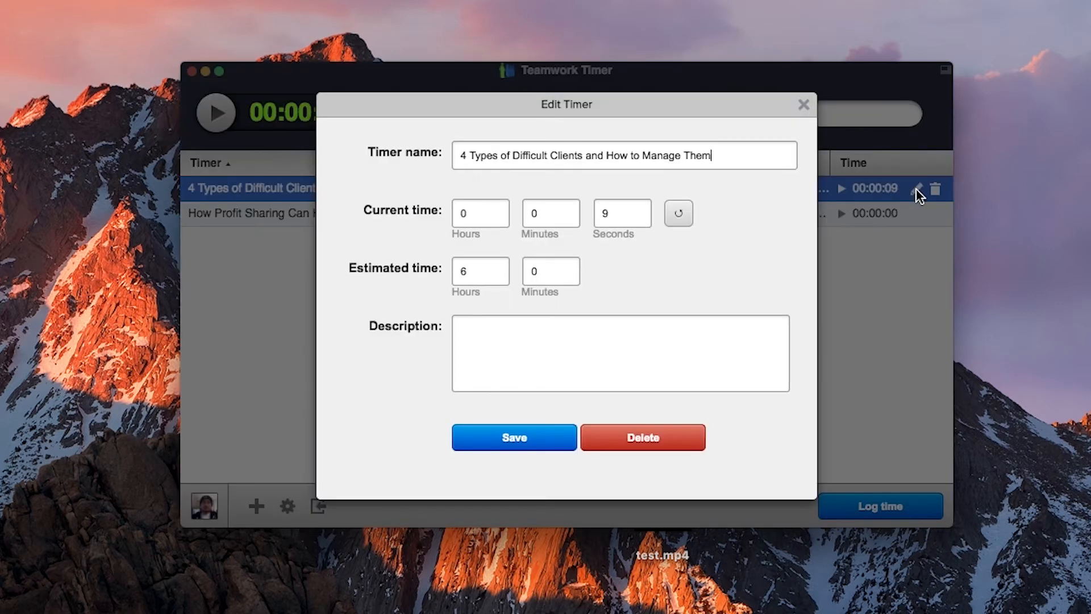
left_click(568, 151)
left_click(492, 210)
key("BackSpace")
type("2")
left_click(480, 271)
left_click(518, 343)
left_click(518, 439)
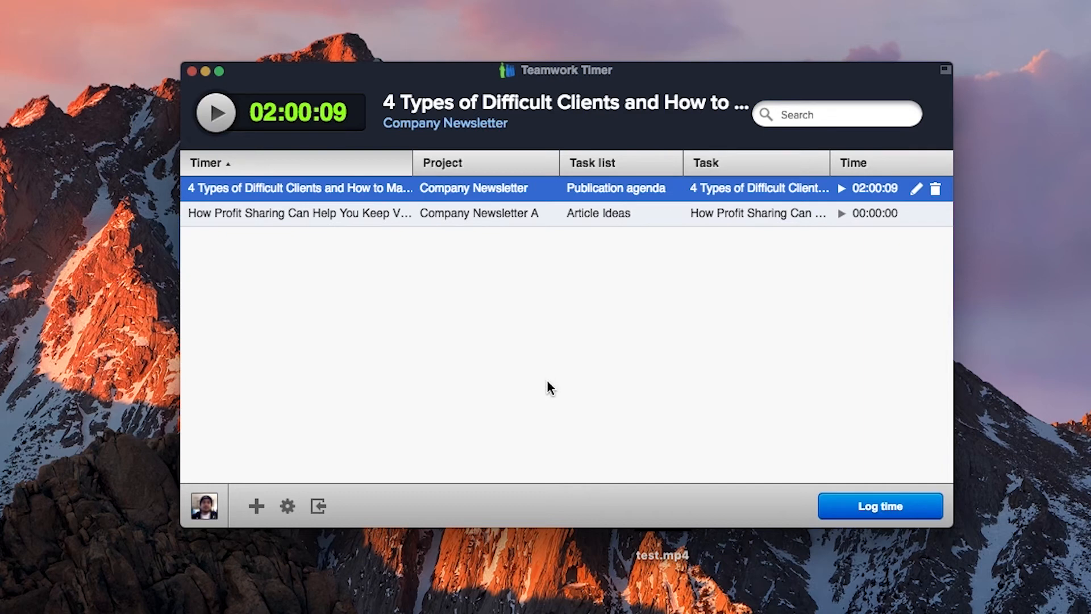
Start a new timer named "Brainstorming Session" and open the selection of its task
left_click(256, 505)
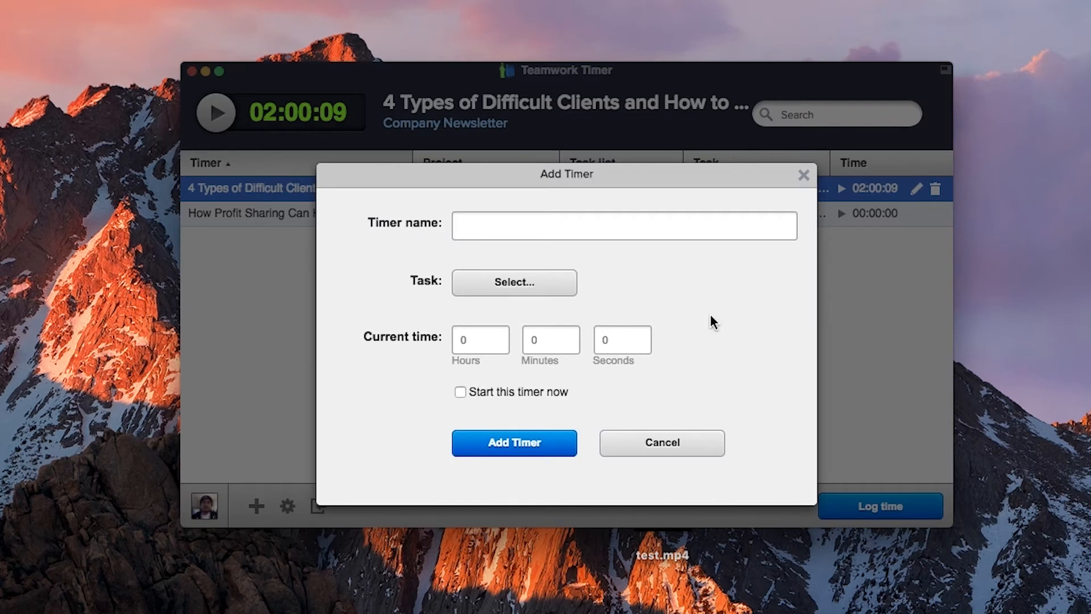
type("Brainstorming Session")
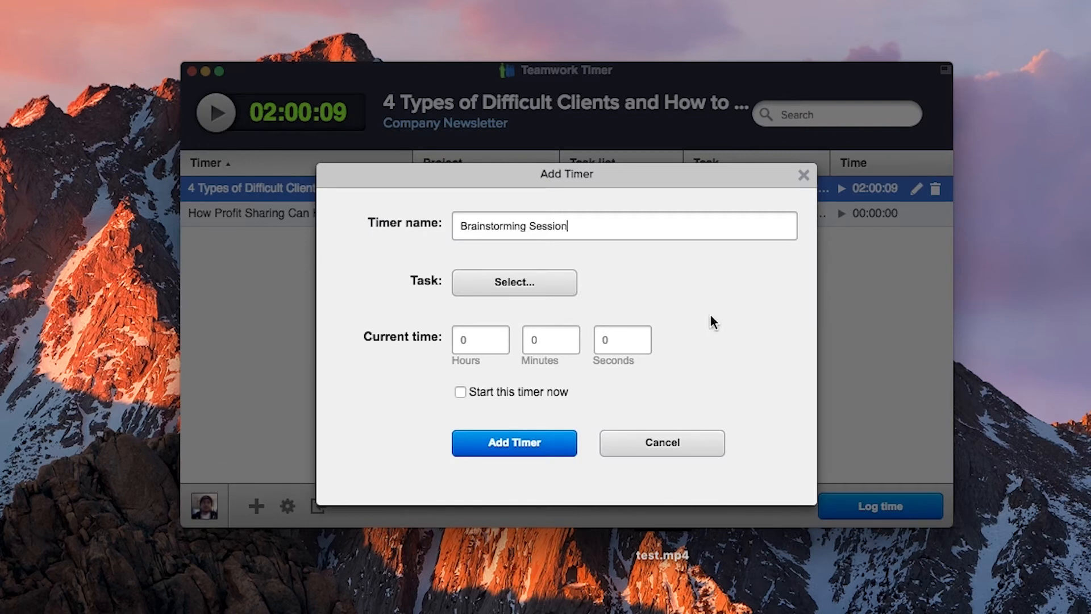
left_click(524, 286)
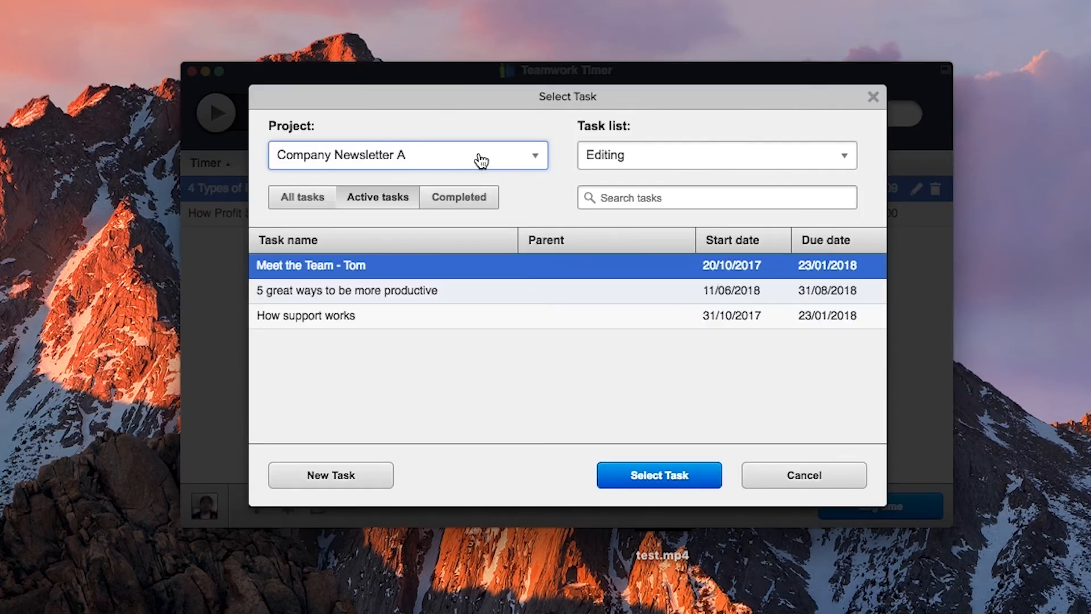
Look through the project, task list and task search options, and highlight "How support works" in Company Newsletter A's Editing list
left_click(479, 161)
left_click(559, 177)
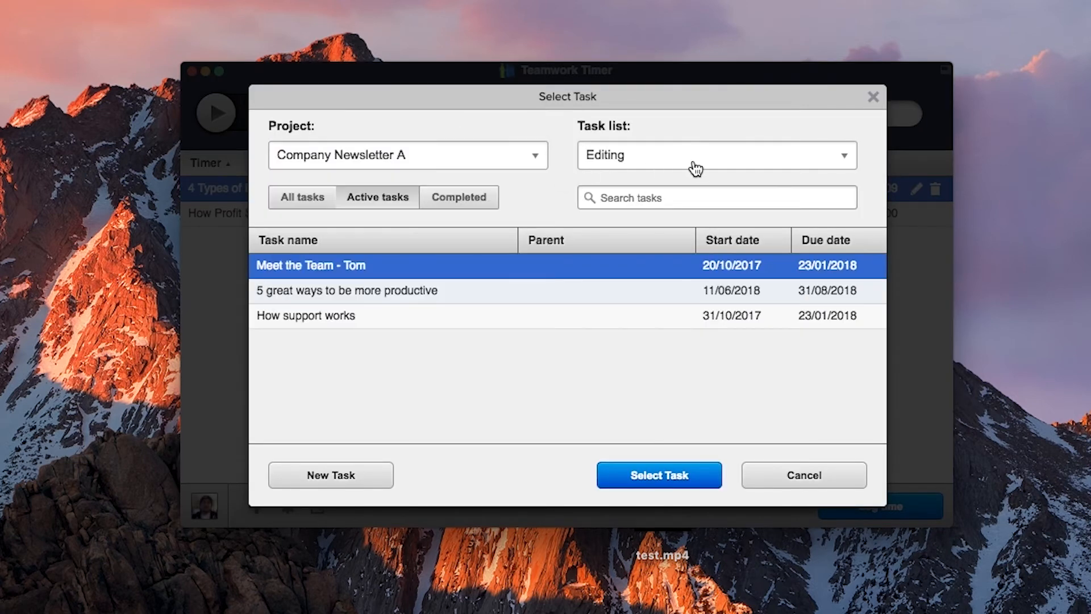
left_click(693, 169)
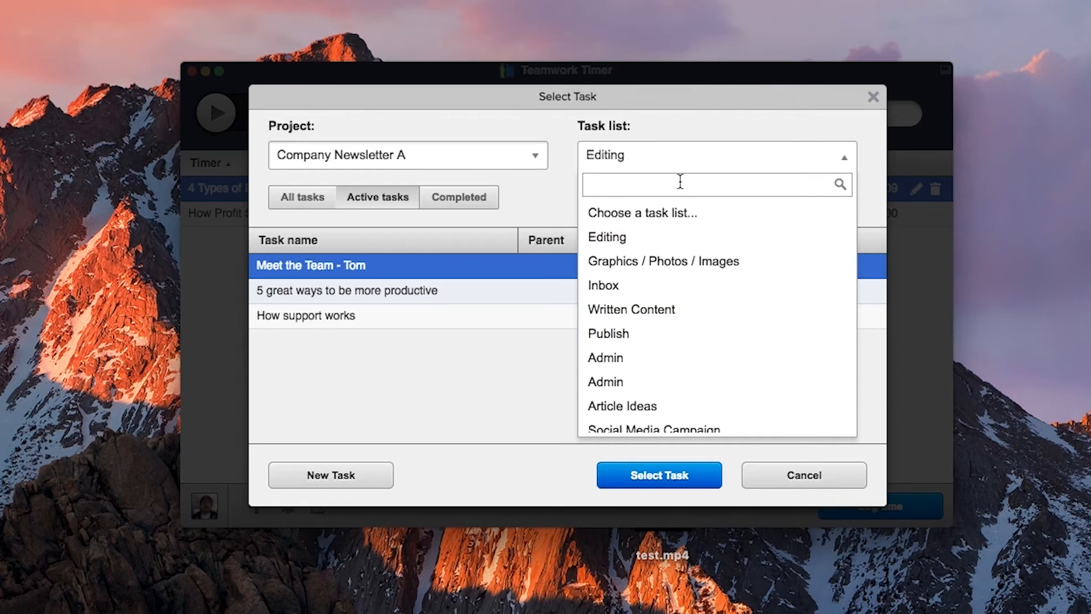
left_click(687, 128)
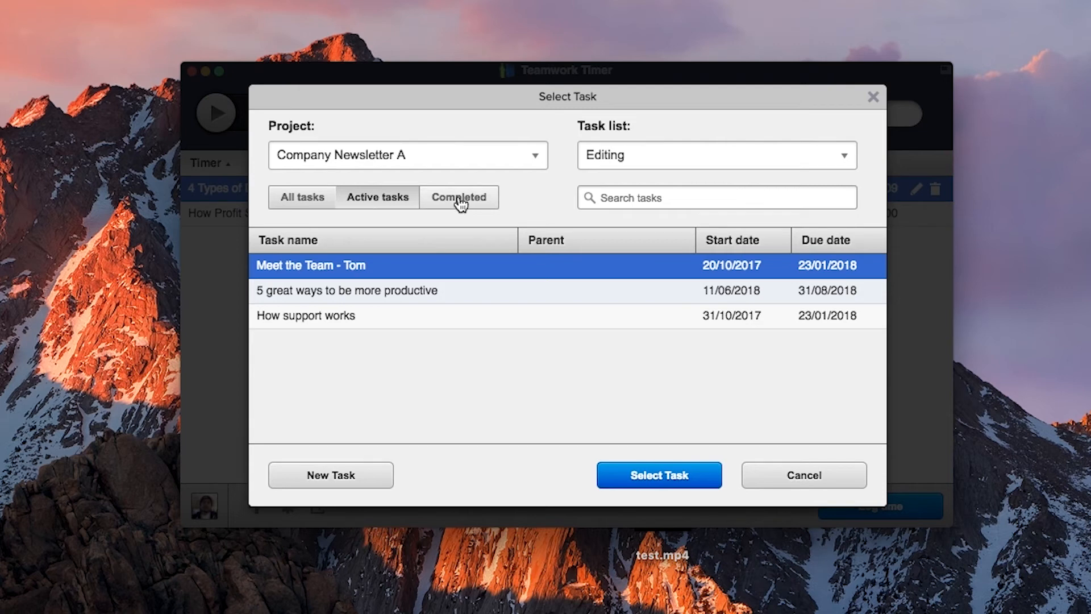
left_click(624, 198)
left_click(414, 316)
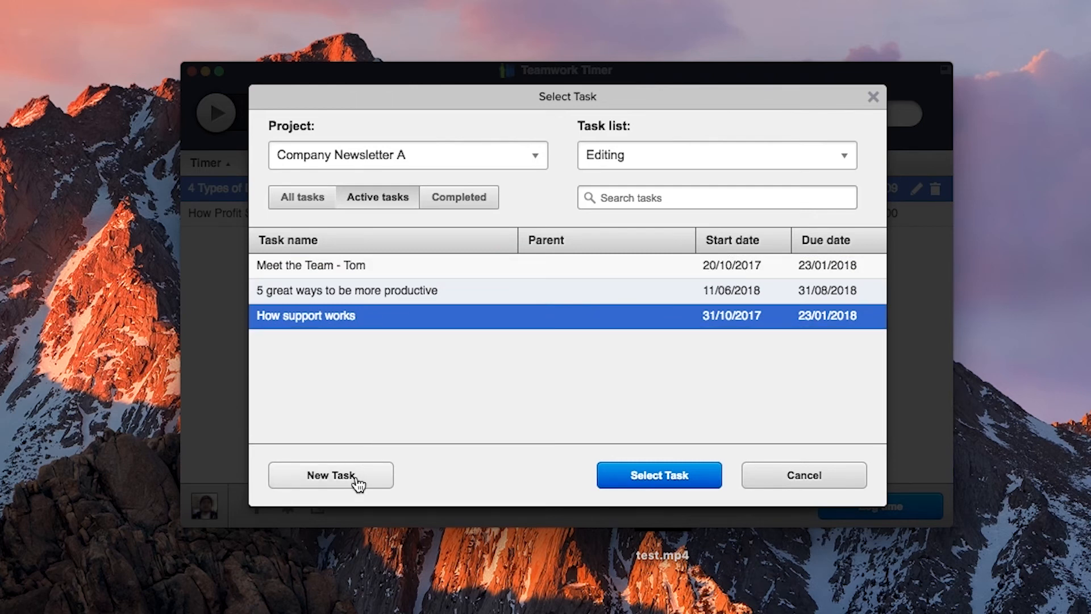
Start a new task in the Company Newsletter A project and assign it to the Article Ideas task list
left_click(331, 475)
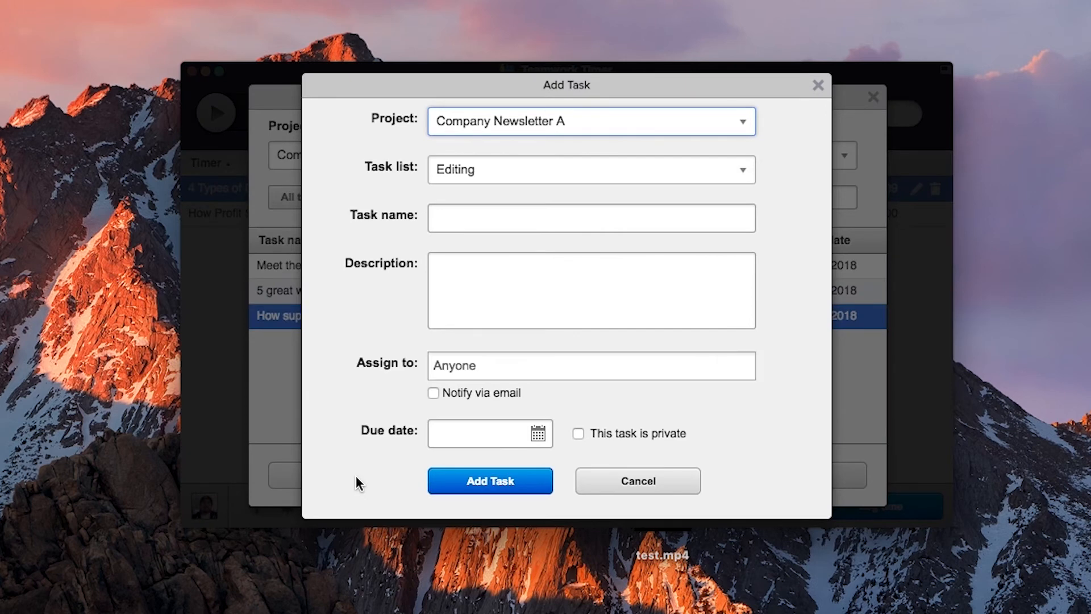
left_click(532, 122)
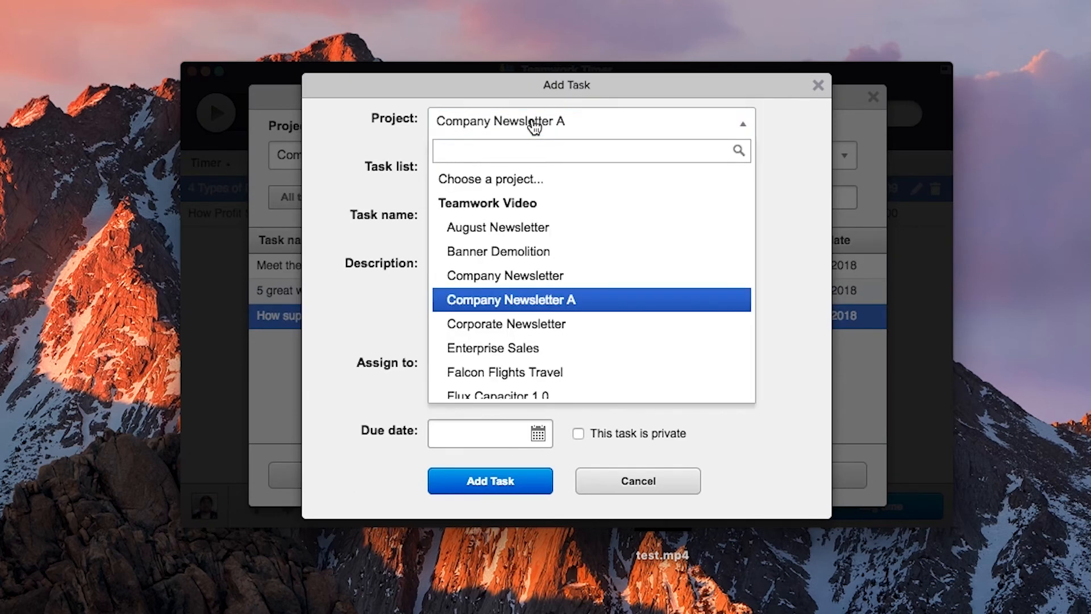
left_click(534, 126)
left_click(539, 171)
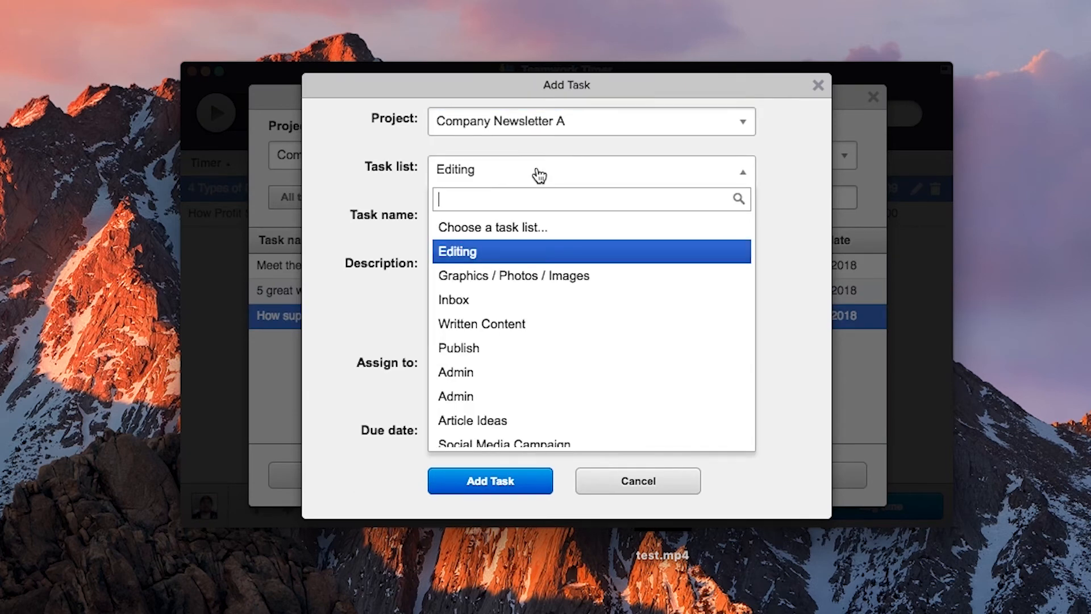
left_click(475, 415)
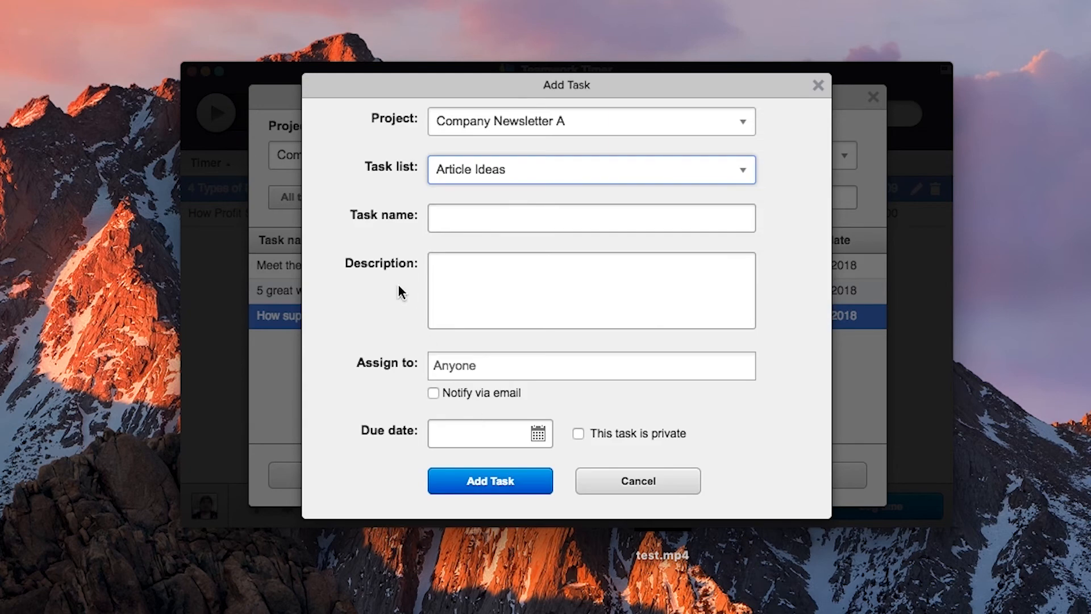
Name the new task "Brainstorming Session", leave it assigned to Anyone, and add it
left_click(460, 220)
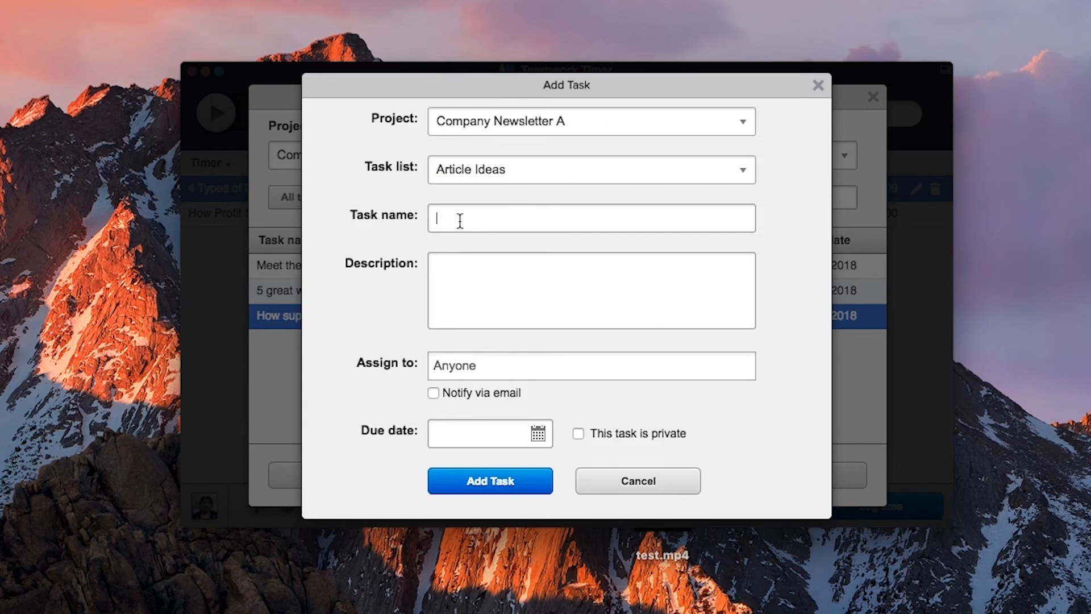
type("Brainstorming Session")
left_click(487, 362)
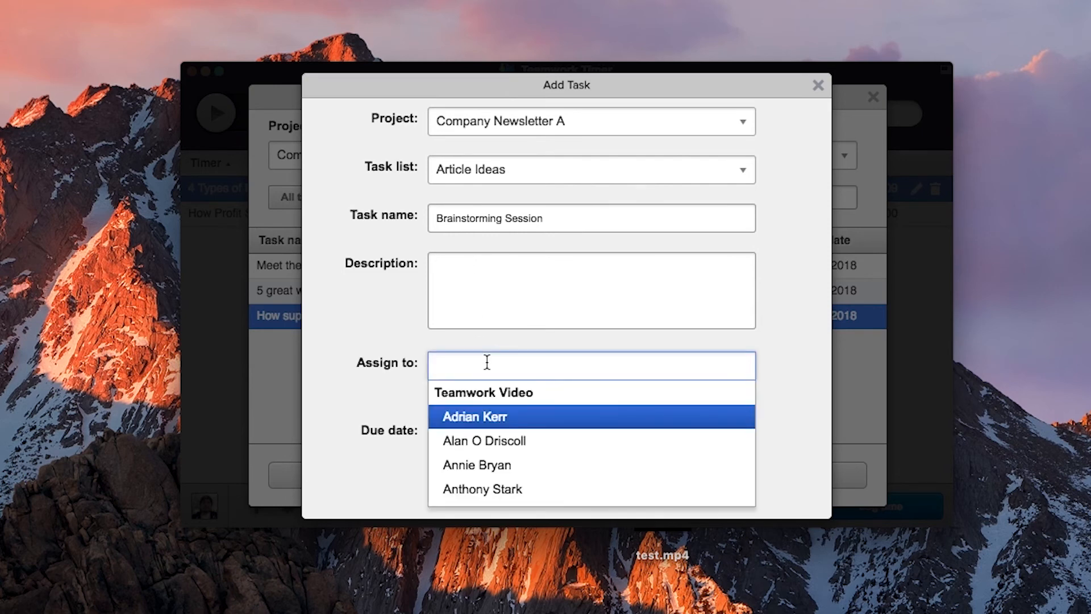
left_click(474, 342)
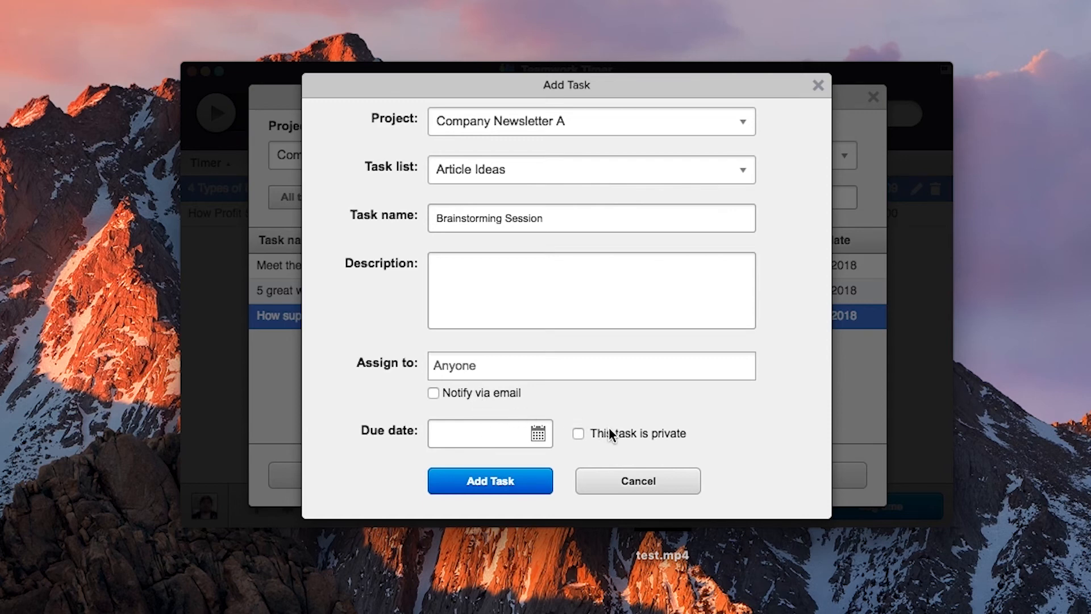
left_click(506, 480)
Set the Brainstorming Session timer to start immediately and add it
left_click(482, 338)
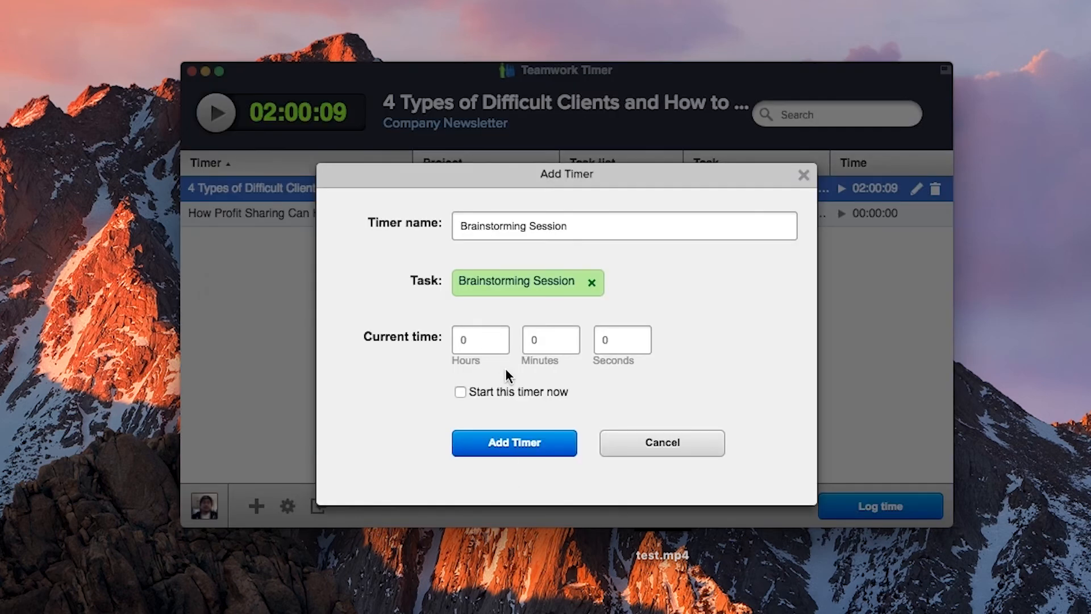
left_click(501, 392)
left_click(502, 441)
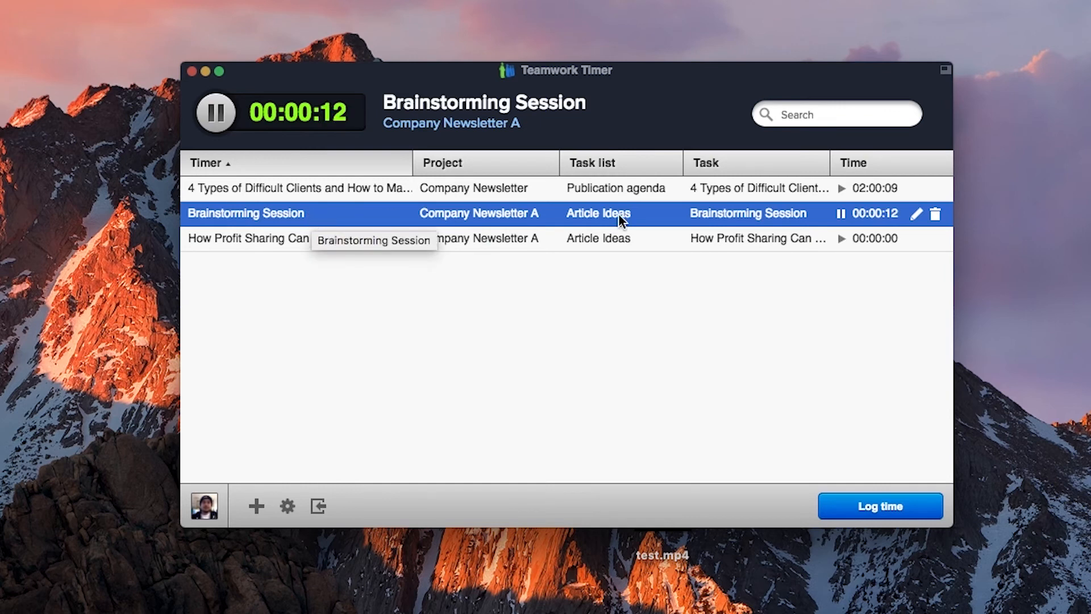
Pause the running Brainstorming Session timer and delete it from the timer list
left_click(840, 214)
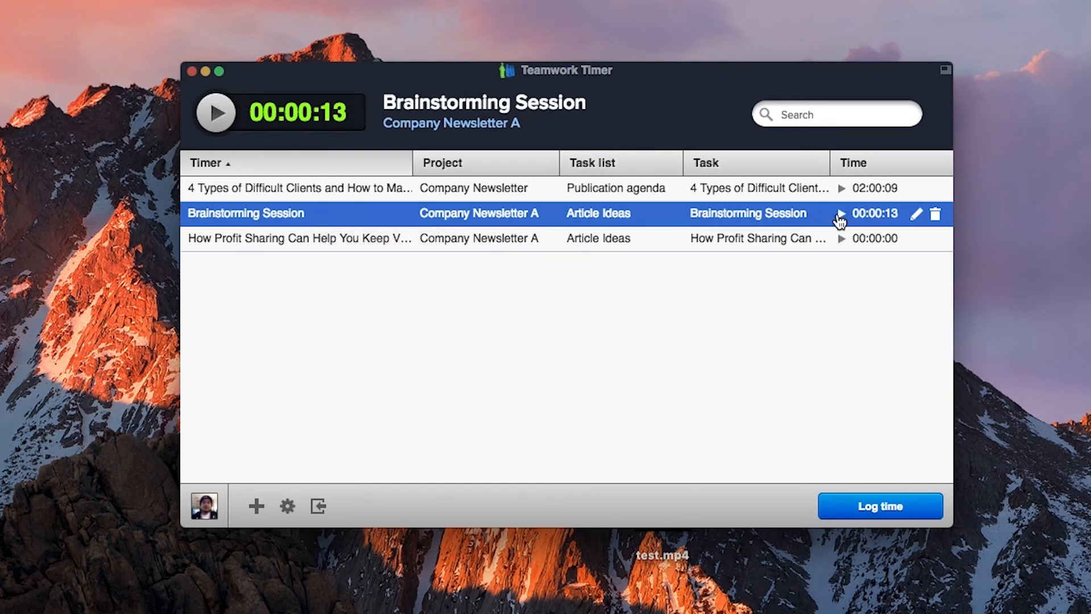
left_click(934, 215)
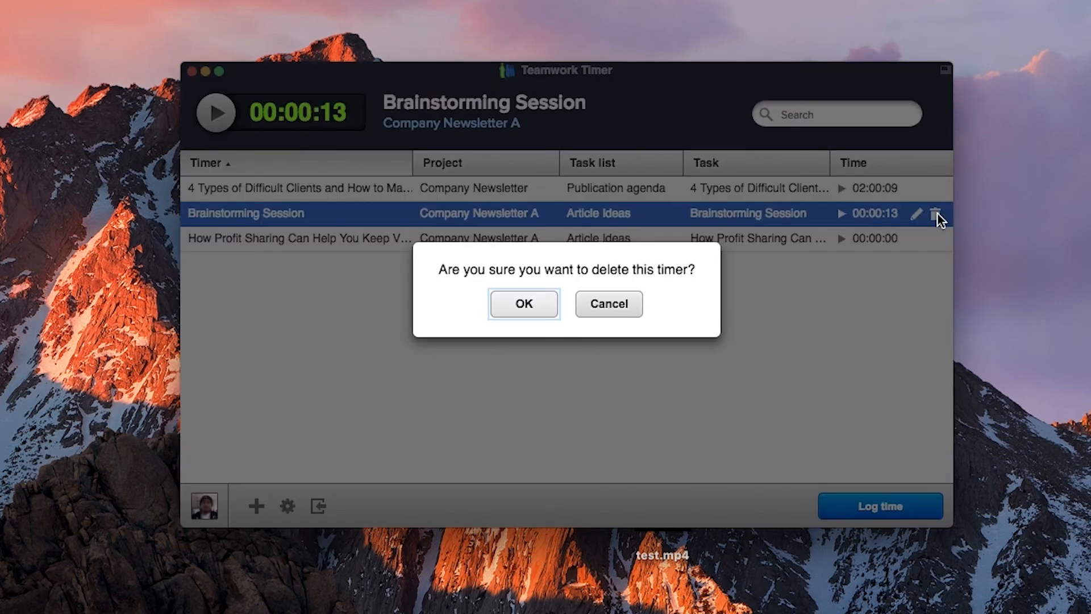
left_click(523, 307)
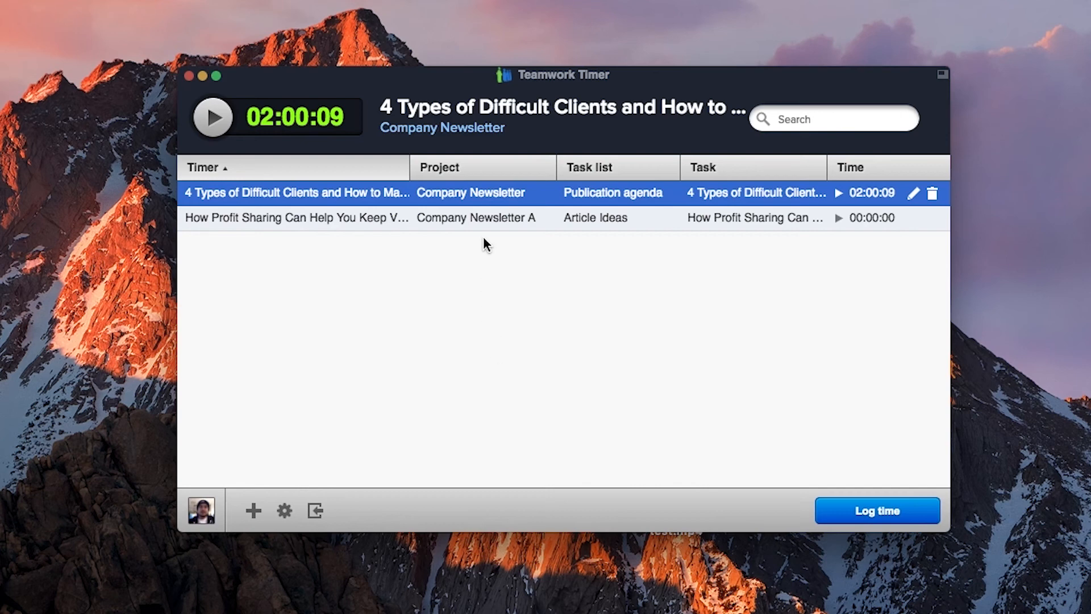
Log the time of the "4 Types of Difficult Clients" timer, resetting the timer instead of removing it
left_click(489, 192)
left_click(877, 514)
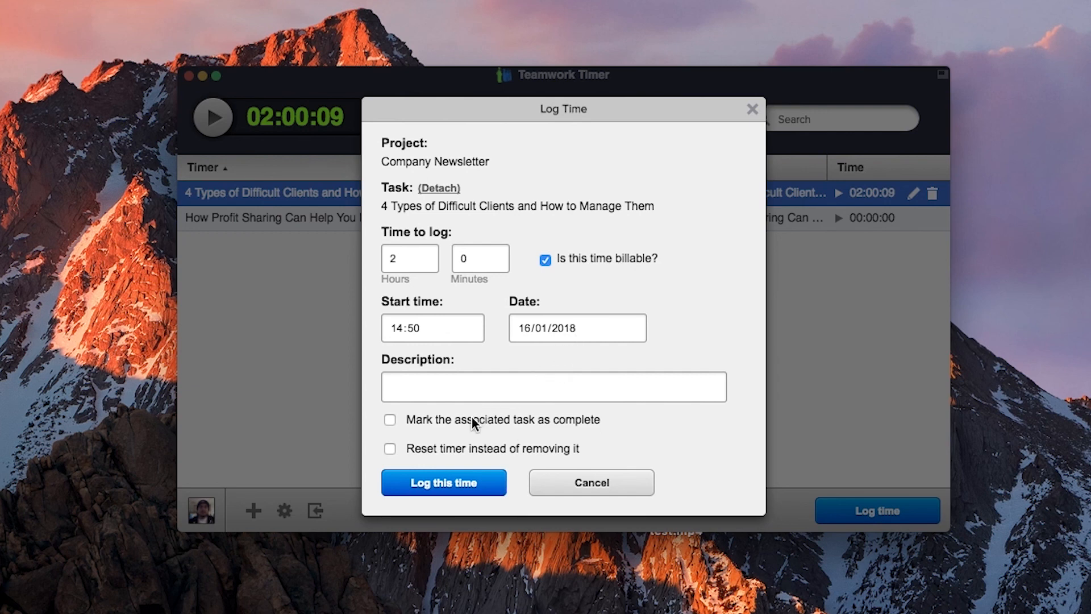
left_click(460, 449)
left_click(451, 480)
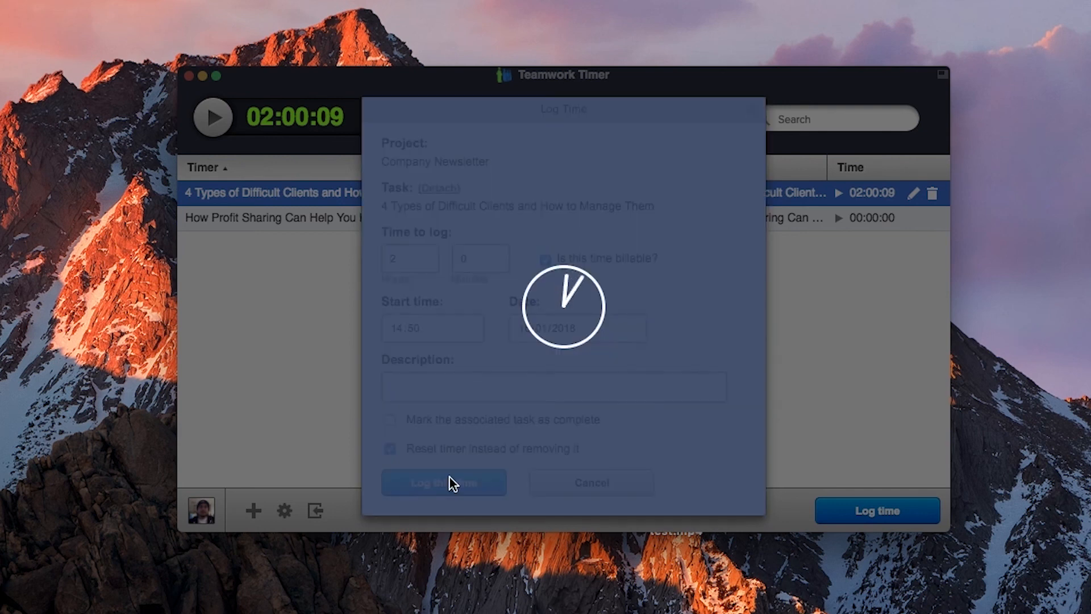